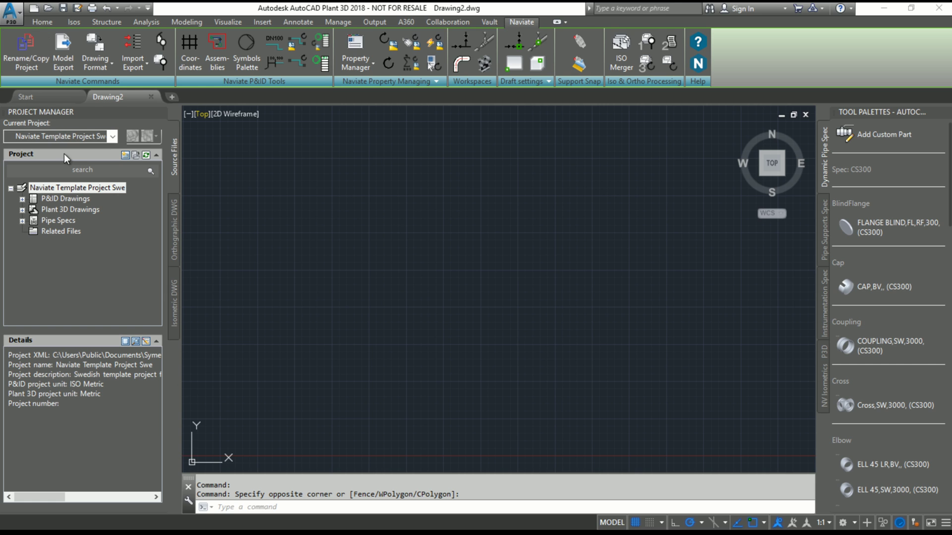
Close the template project and load its Project.xml into Rename/Copy, set to make a copy.
{"action": "right_click", "coordinate": [65, 188]}
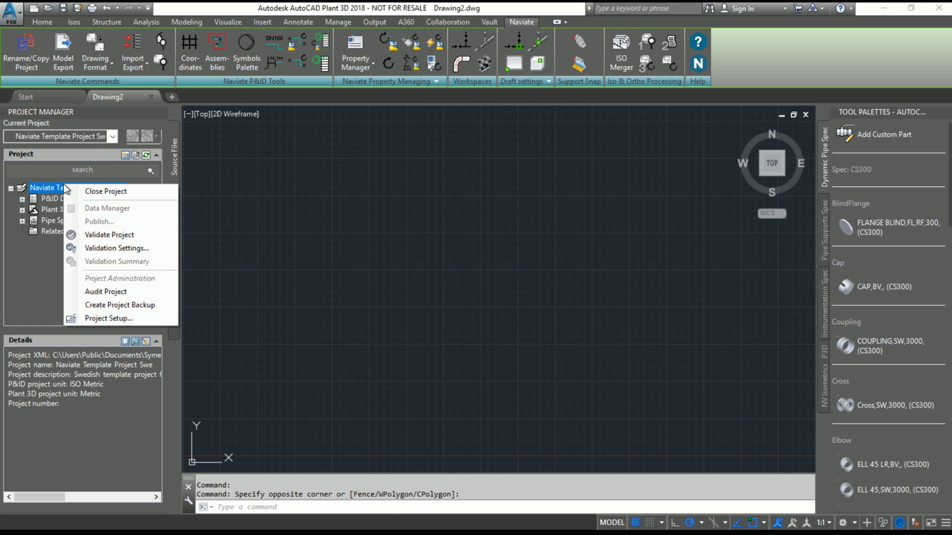
{"action": "left_click", "coordinate": [94, 191]}
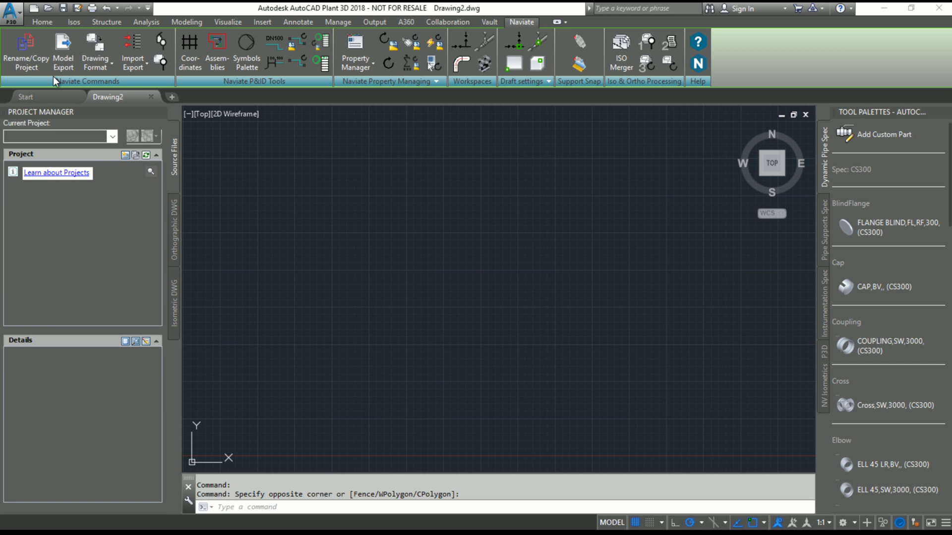
{"action": "left_click", "coordinate": [31, 60]}
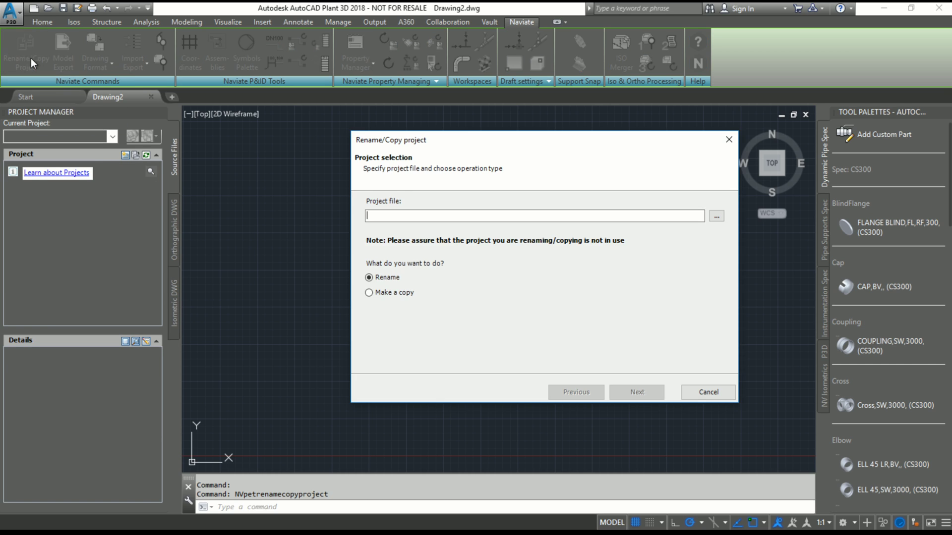
{"action": "left_click", "coordinate": [716, 217]}
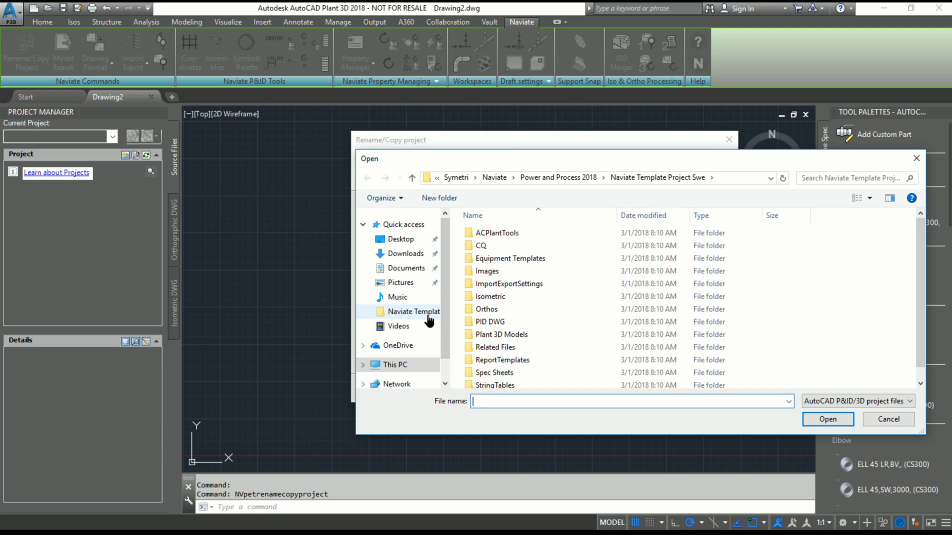
{"action": "left_click", "coordinate": [429, 317]}
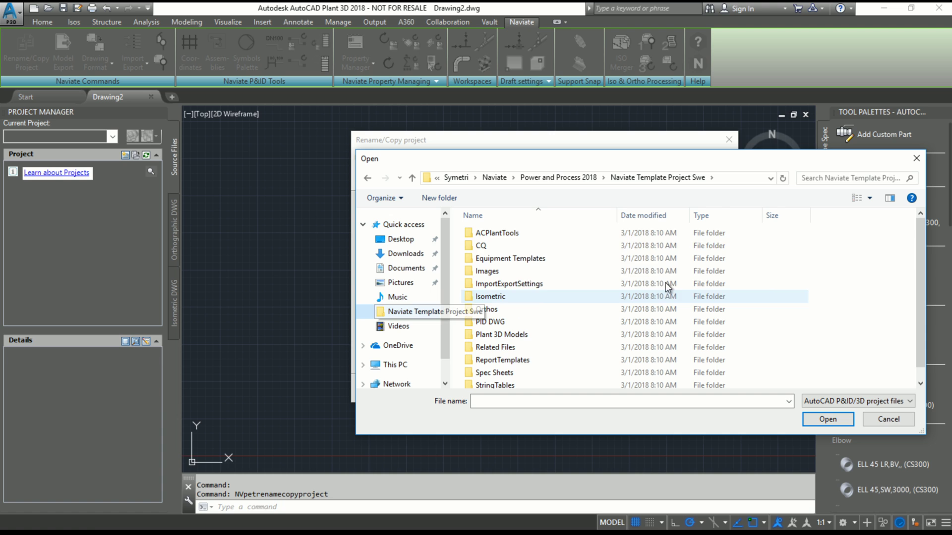
{"action": "scroll", "coordinate": [505, 372], "scroll_direction": "down", "scroll_amount": 1}
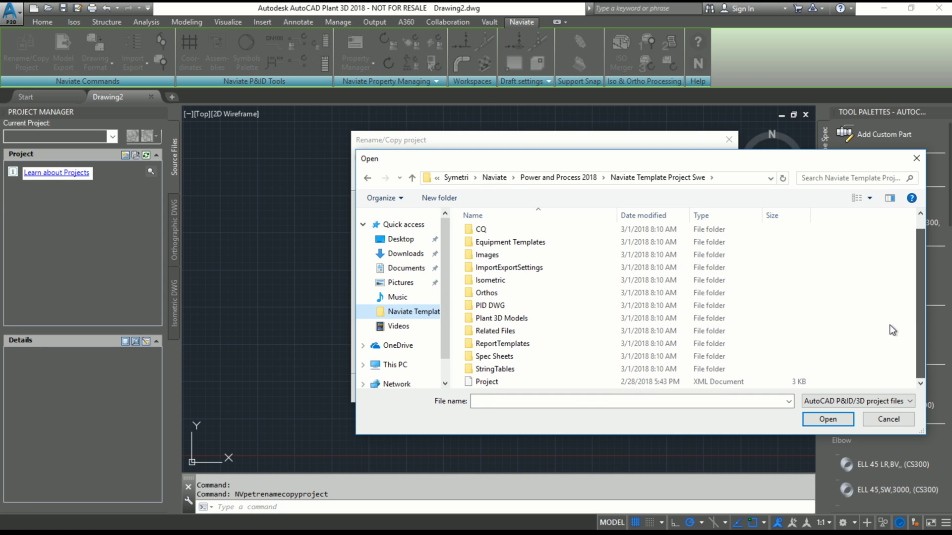
{"action": "left_click", "coordinate": [505, 382]}
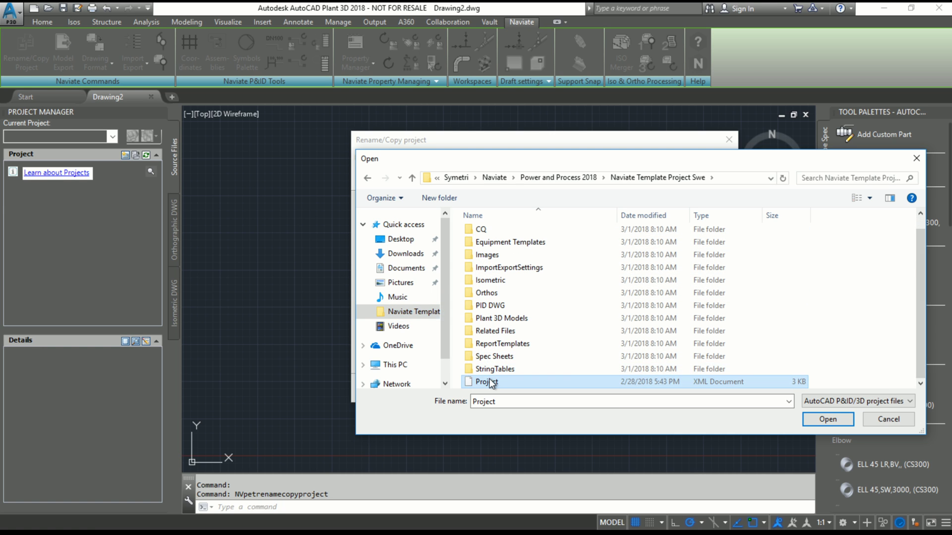
{"action": "left_click", "coordinate": [828, 420]}
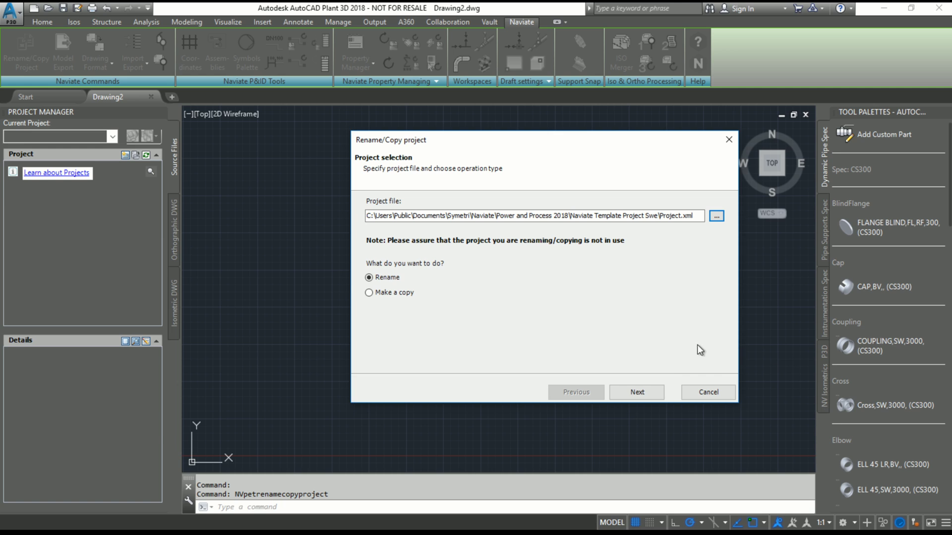
{"action": "left_click", "coordinate": [402, 294]}
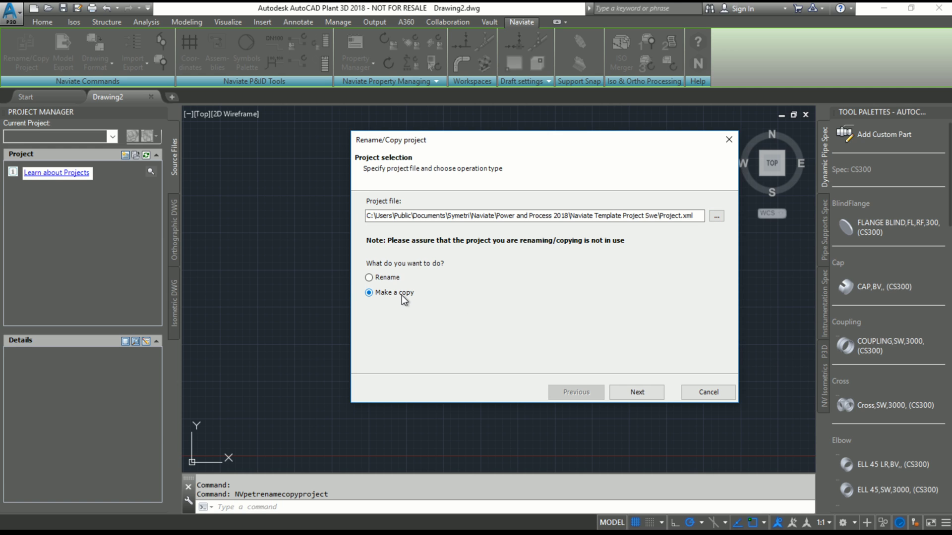
Copy to Public Documents as project Naviate, description 'For youtube', number 2018.
{"action": "left_click", "coordinate": [617, 389]}
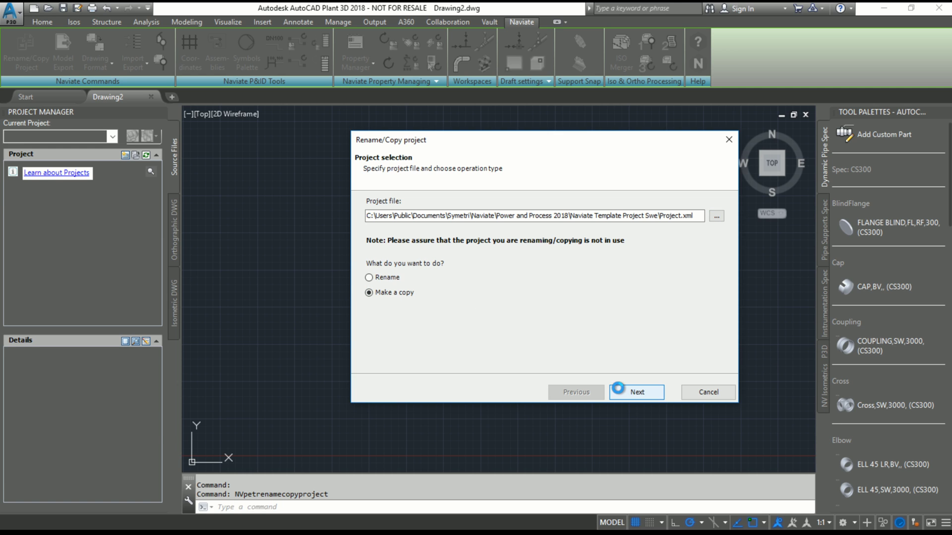
{"action": "left_click", "coordinate": [716, 215]}
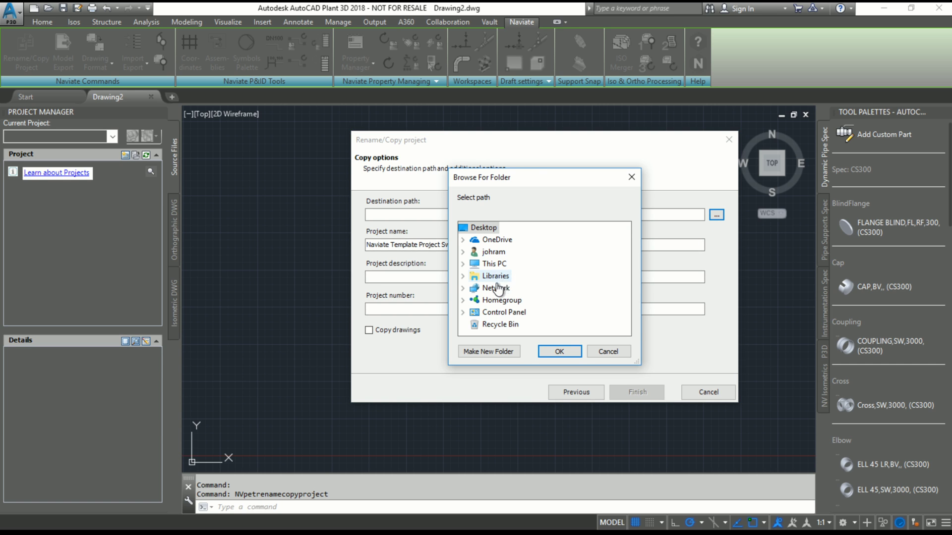
{"action": "left_click", "coordinate": [462, 277]}
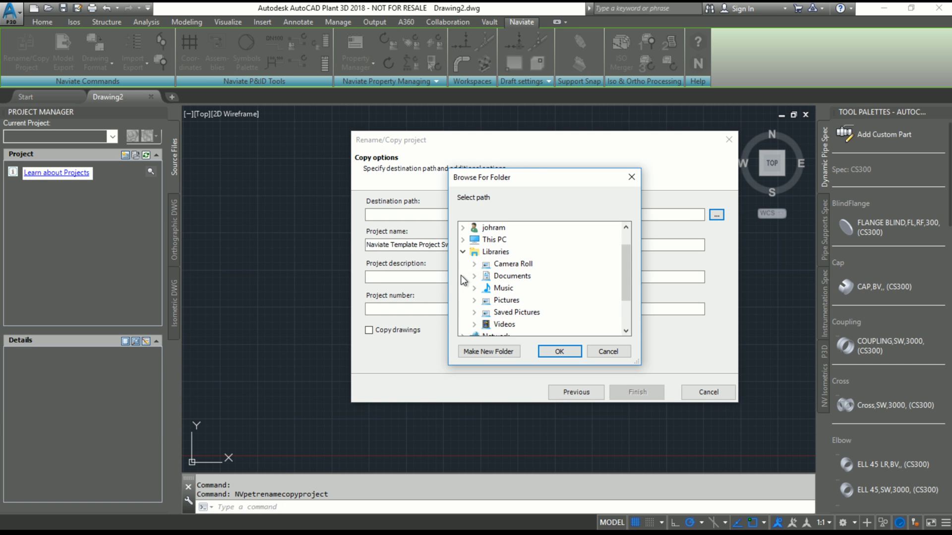
{"action": "double_click", "coordinate": [489, 278]}
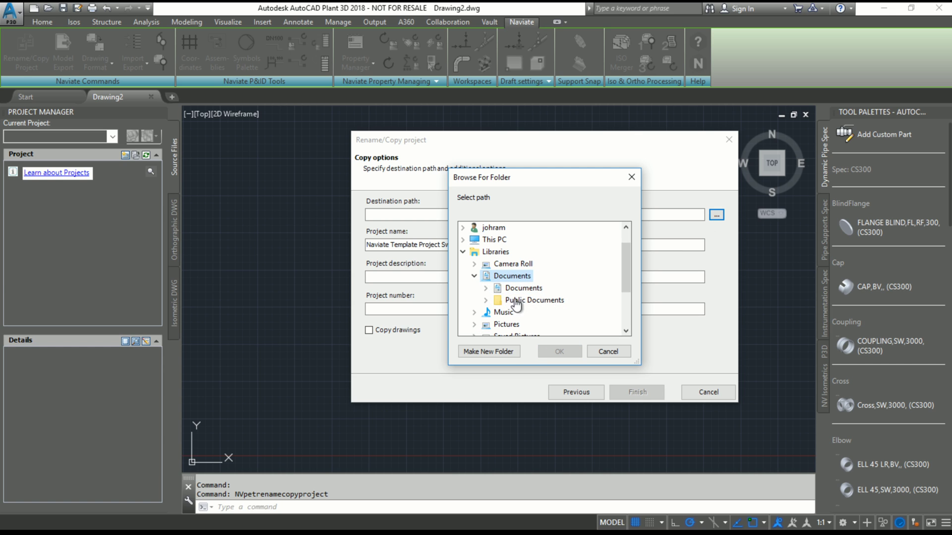
{"action": "double_click", "coordinate": [546, 300]}
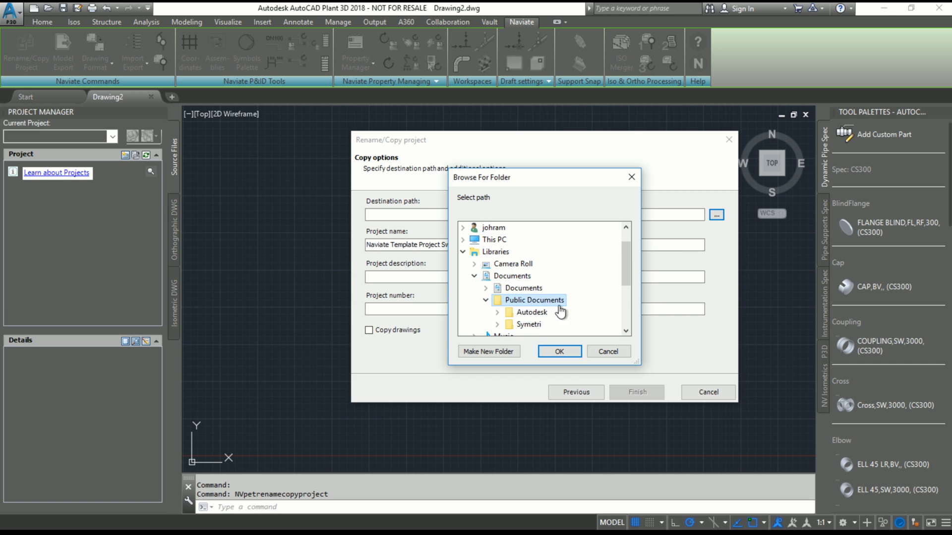
{"action": "left_click", "coordinate": [559, 352]}
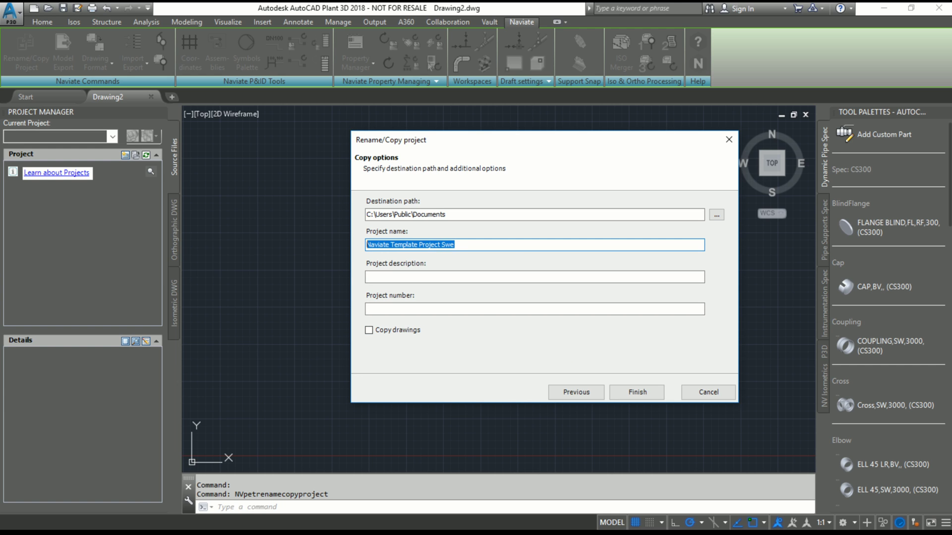
{"action": "type", "text": "Naviat"}
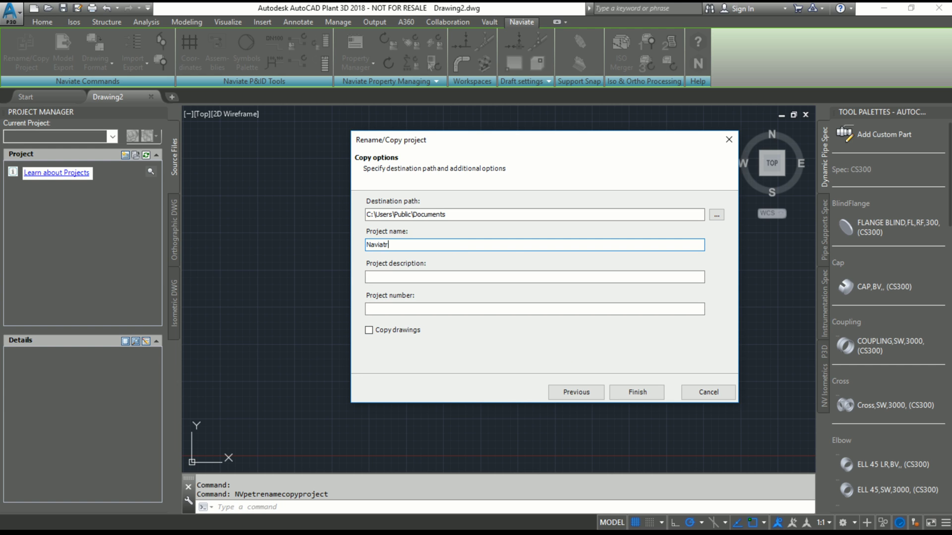
{"action": "type", "text": "e"}
{"action": "left_click", "coordinate": [431, 277]}
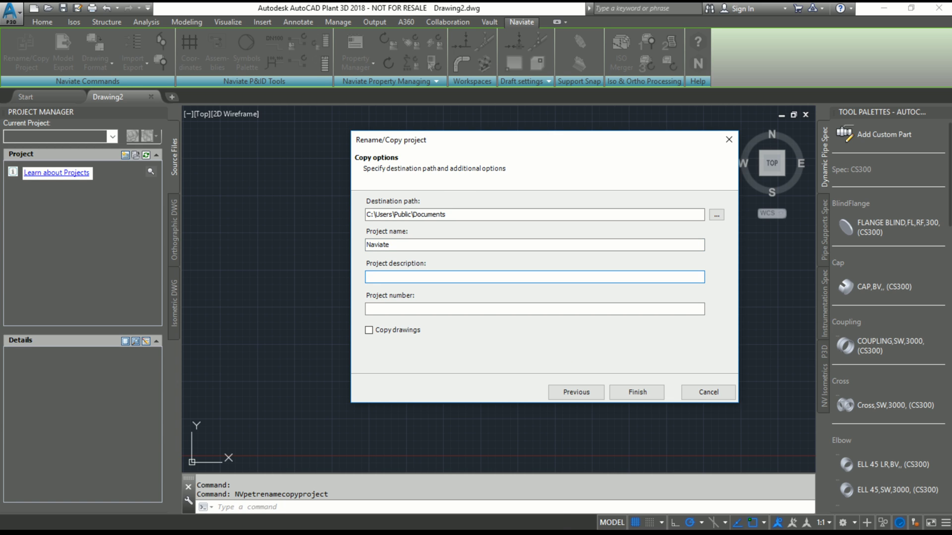
{"action": "type", "text": "For"}
{"action": "type", "text": " youtube"}
{"action": "key", "text": "Tab"}
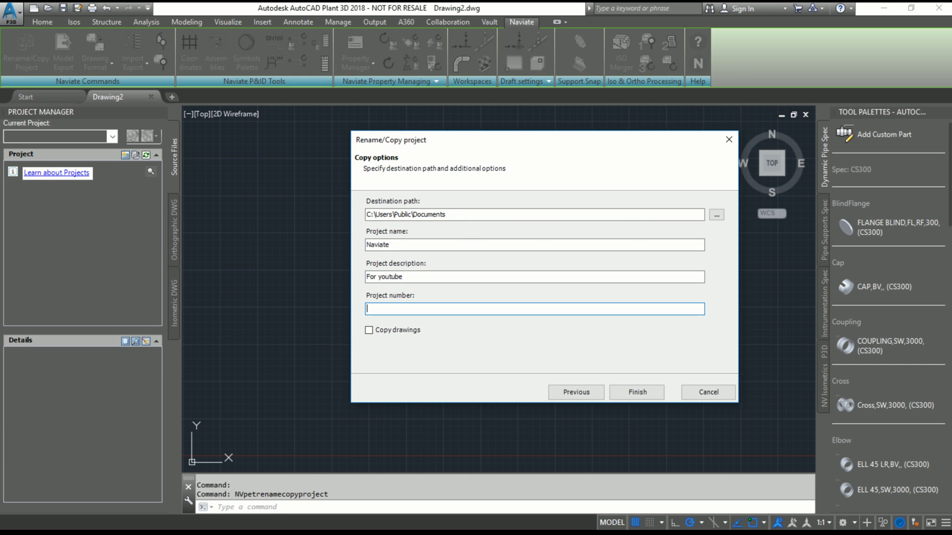
{"action": "type", "text": "2018"}
Finish creating the Naviate project copy and dismiss the 'Copy succeeded' message.
{"action": "left_click", "coordinate": [637, 392]}
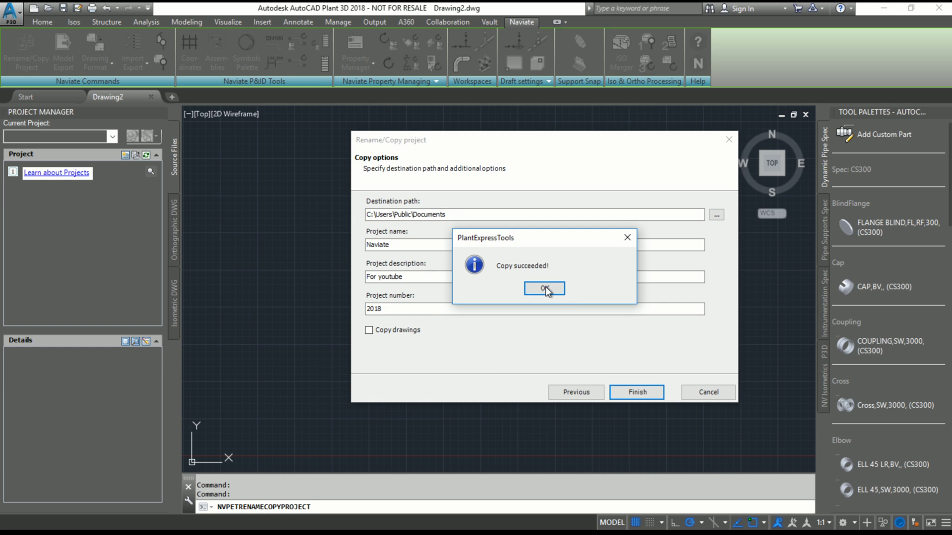
{"action": "left_click", "coordinate": [545, 289]}
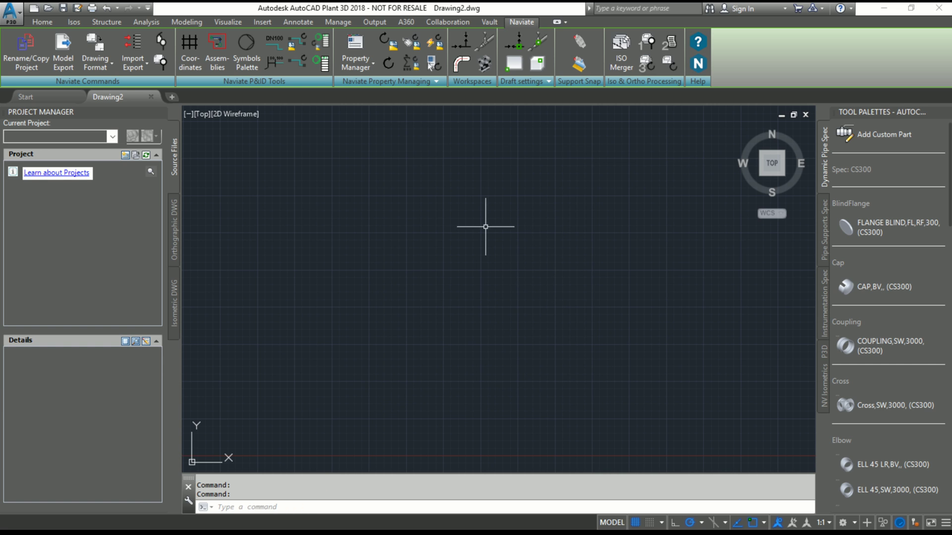
Open Project.xml from the Documents\Naviate folder, then close the Naviate project.
{"action": "left_click", "coordinate": [45, 136]}
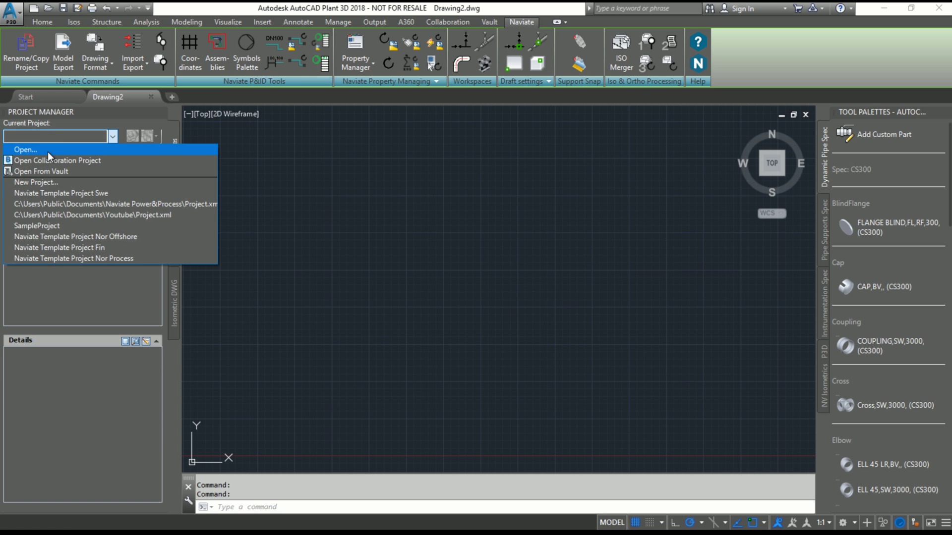
{"action": "left_click", "coordinate": [48, 152]}
{"action": "left_click", "coordinate": [470, 124]}
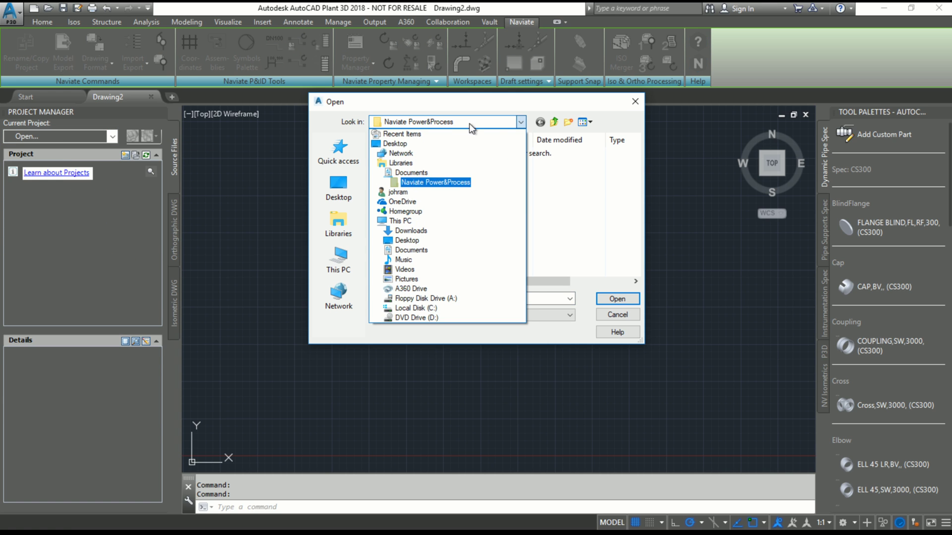
{"action": "left_click", "coordinate": [412, 173]}
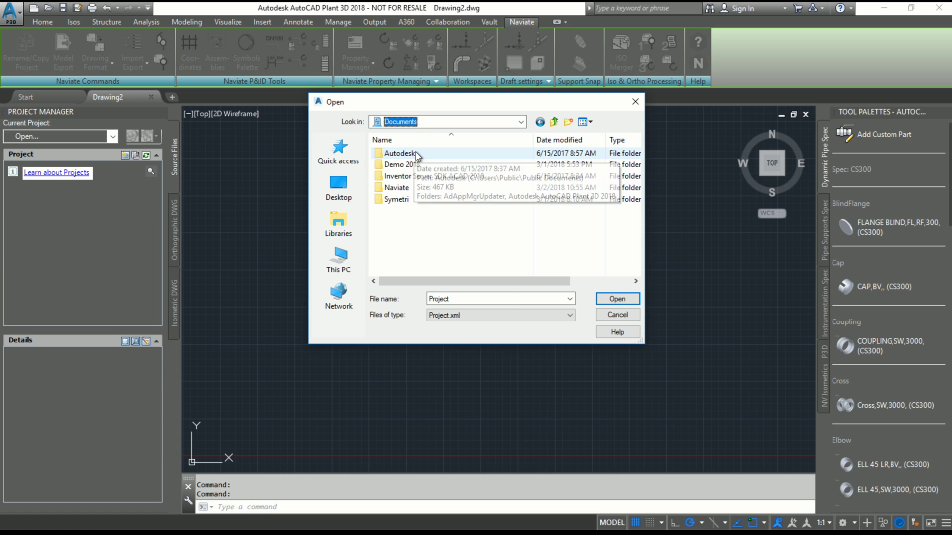
{"action": "double_click", "coordinate": [409, 189]}
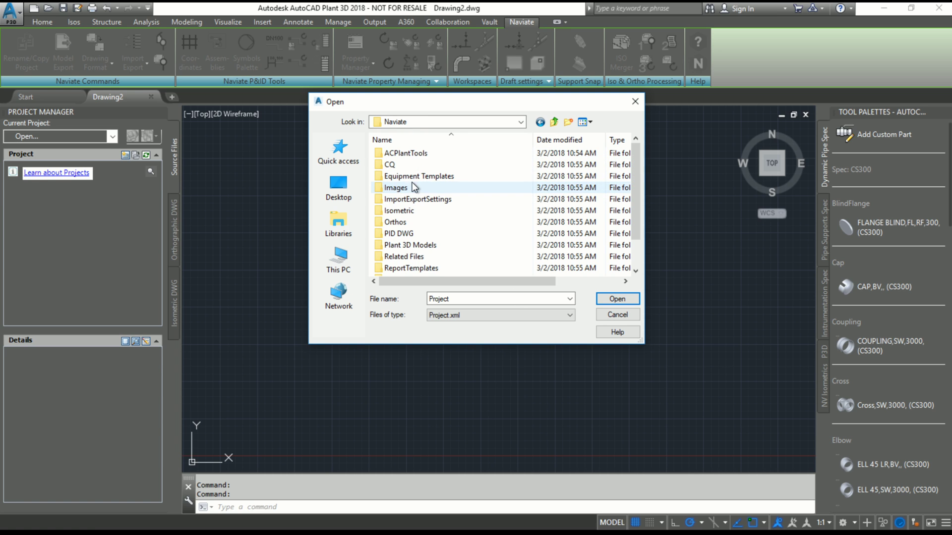
{"action": "scroll", "coordinate": [423, 219], "scroll_direction": "down", "scroll_amount": 1}
{"action": "left_click", "coordinate": [402, 269]}
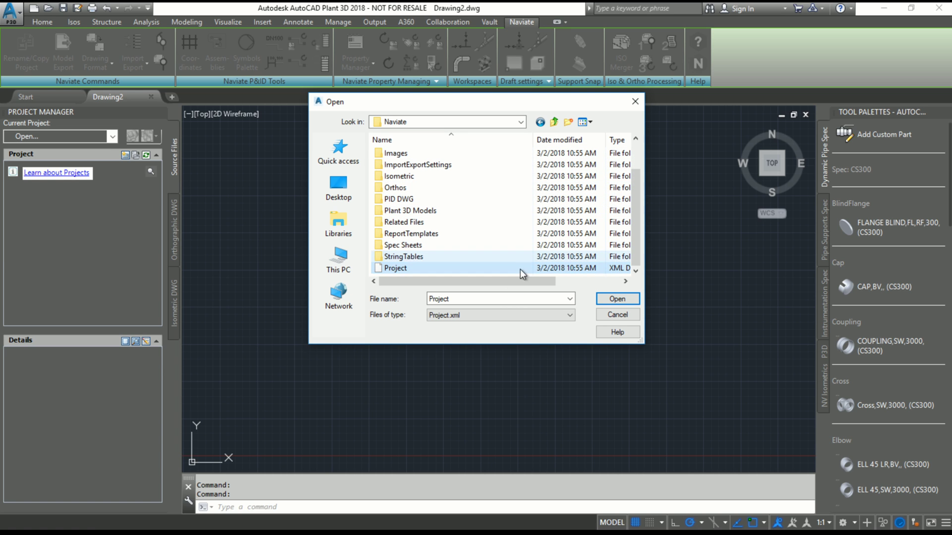
{"action": "left_click", "coordinate": [606, 299]}
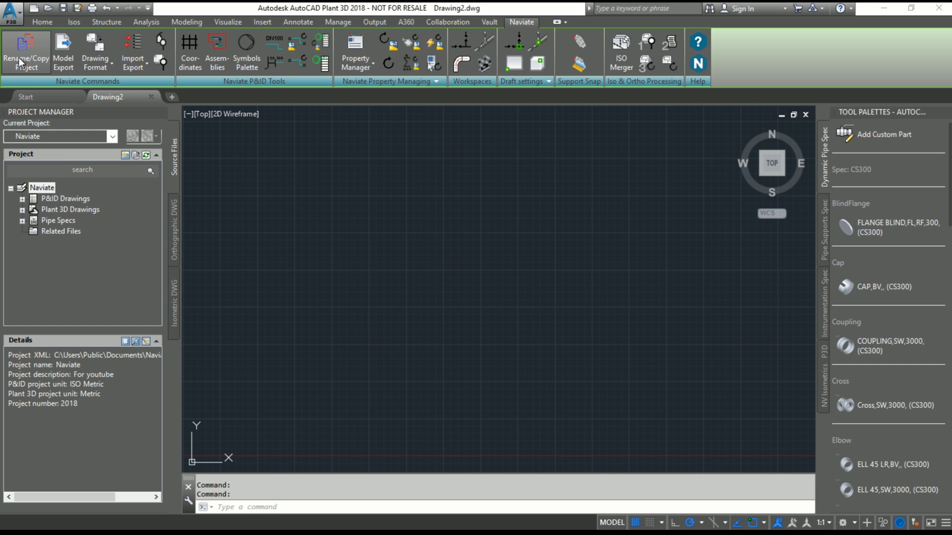
{"action": "right_click", "coordinate": [41, 188]}
{"action": "left_click", "coordinate": [93, 199]}
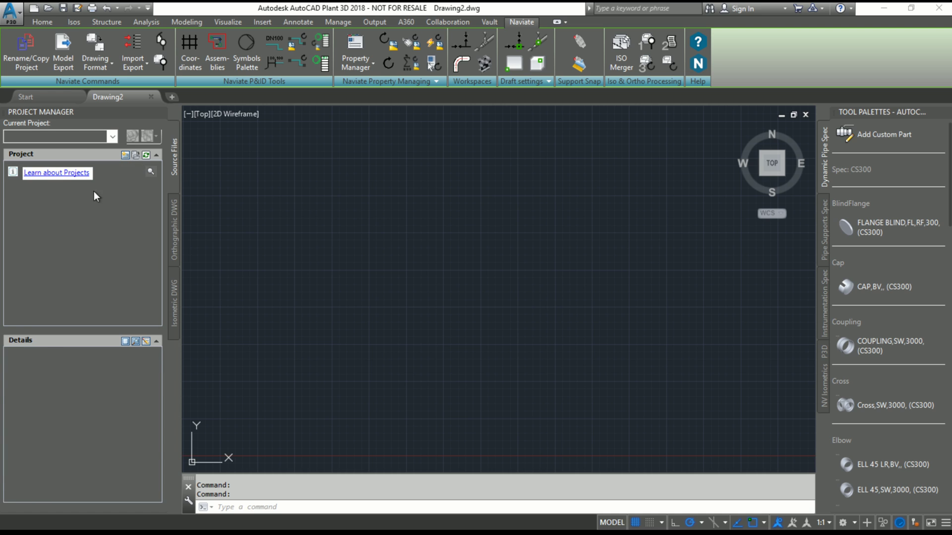
Start Rename/Copy Project and browse through This PC to the C: drive.
{"action": "left_click", "coordinate": [33, 45]}
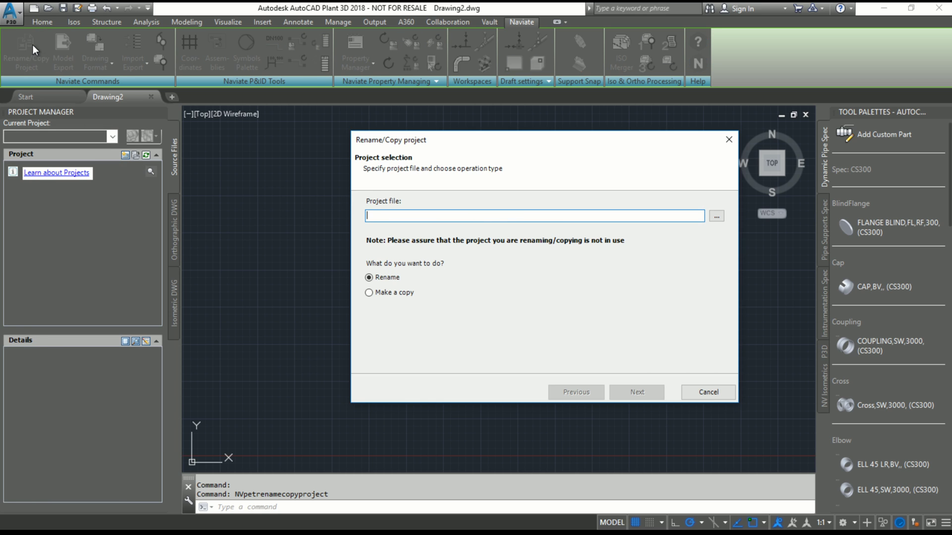
{"action": "left_click", "coordinate": [714, 216]}
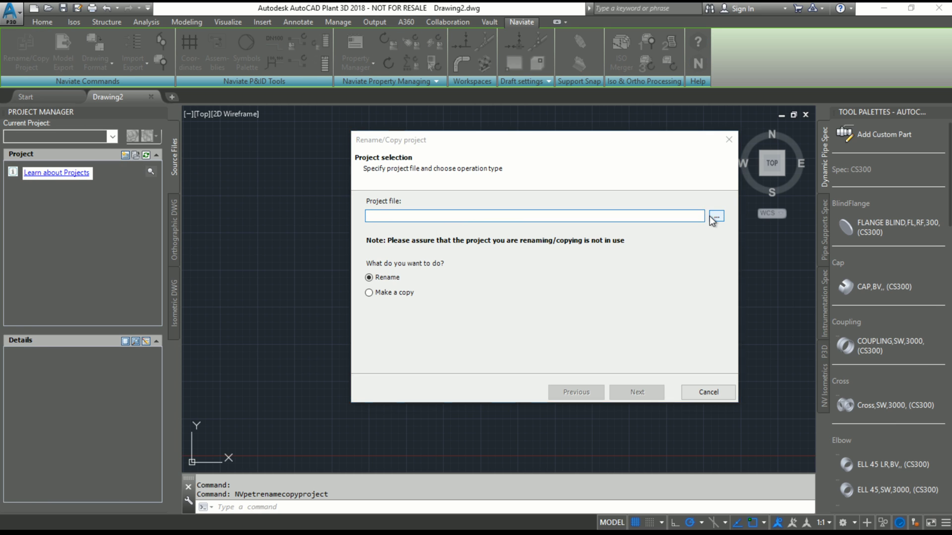
{"action": "left_click", "coordinate": [409, 270]}
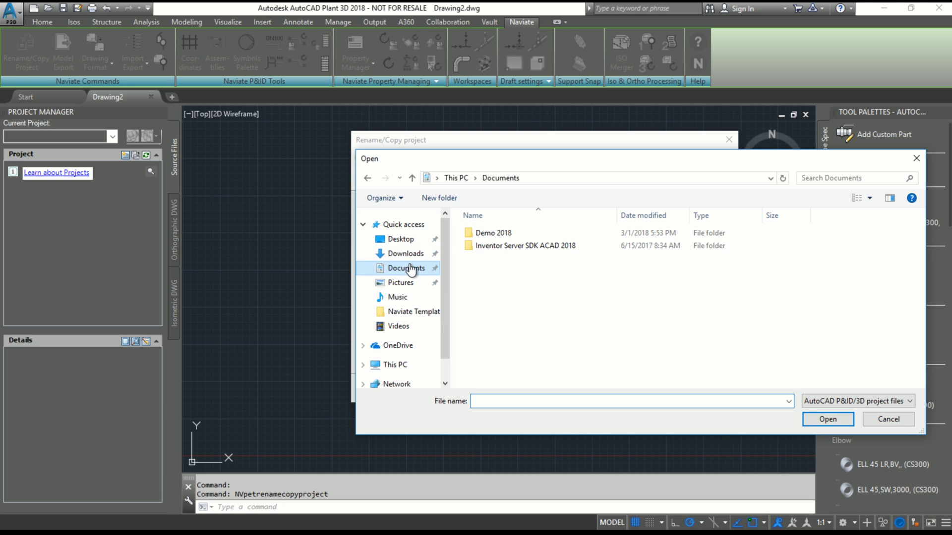
{"action": "scroll", "coordinate": [411, 320], "scroll_direction": "down", "scroll_amount": 1}
{"action": "scroll", "coordinate": [405, 338], "scroll_direction": "down", "scroll_amount": 1}
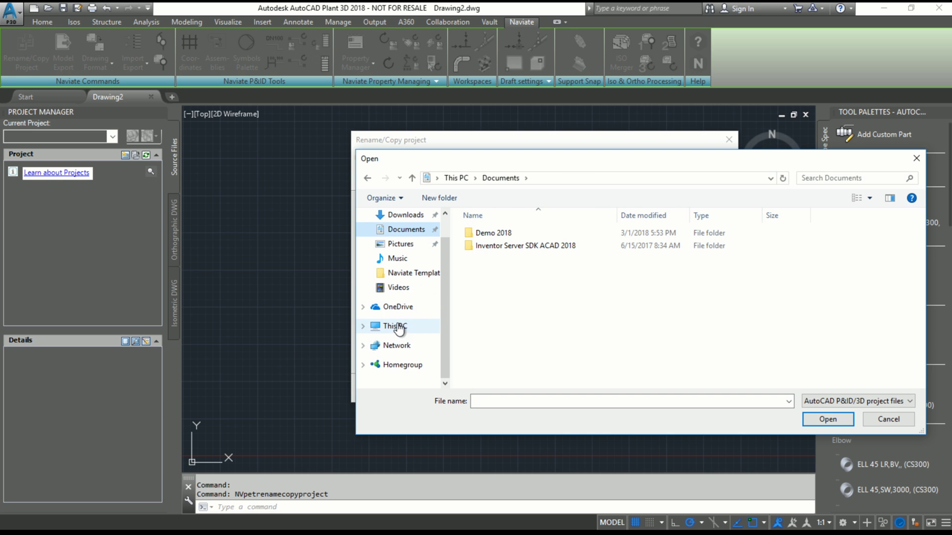
{"action": "left_click", "coordinate": [395, 326]}
{"action": "double_click", "coordinate": [813, 326]}
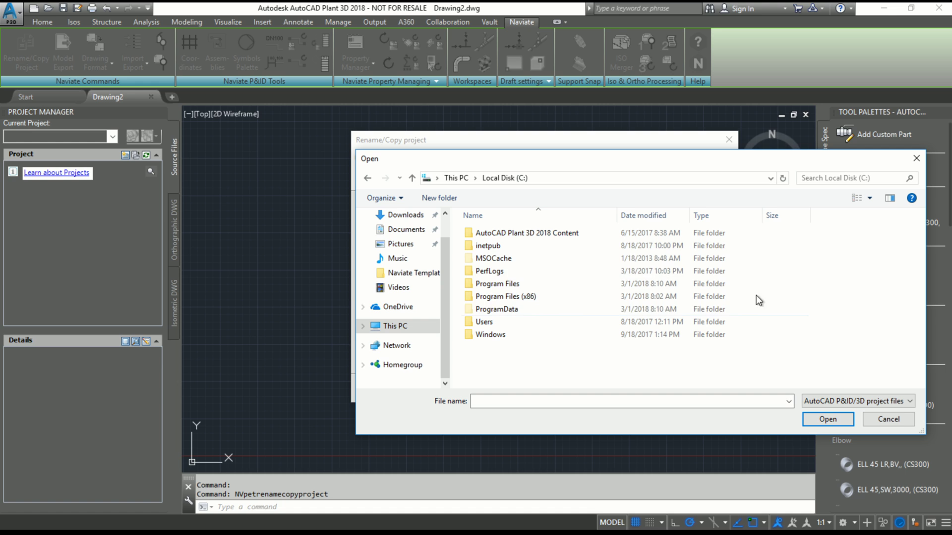
Choose C:\Users\Public\Documents\Naviate\Project.xml as the project file, keeping Rename selected.
{"action": "left_click", "coordinate": [495, 323]}
{"action": "double_click", "coordinate": [496, 324]}
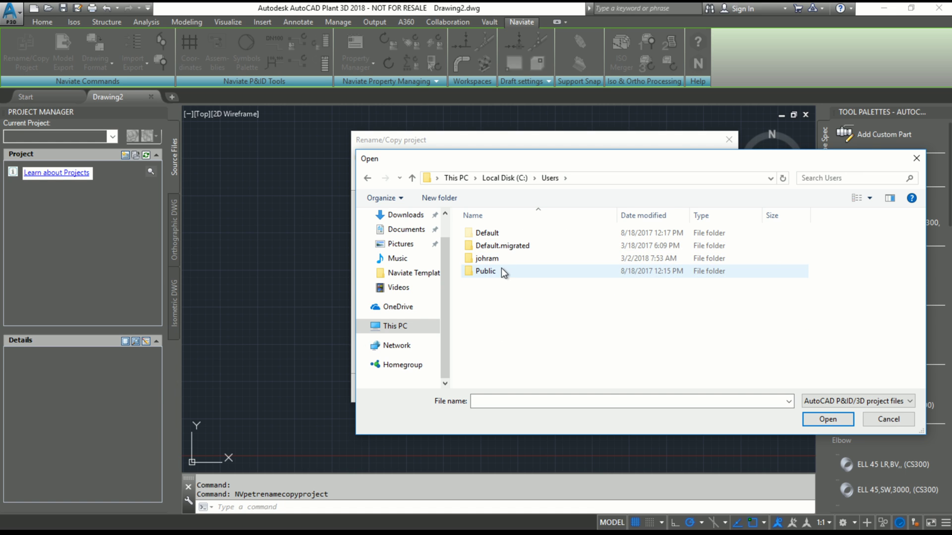
{"action": "double_click", "coordinate": [501, 272]}
{"action": "double_click", "coordinate": [504, 284]}
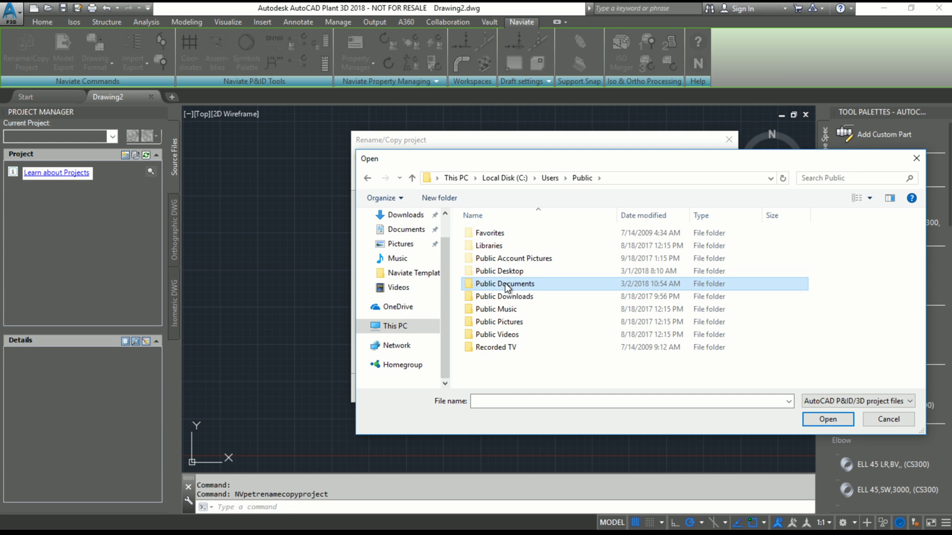
{"action": "double_click", "coordinate": [490, 248]}
{"action": "scroll", "coordinate": [491, 248], "scroll_direction": "down", "scroll_amount": 1}
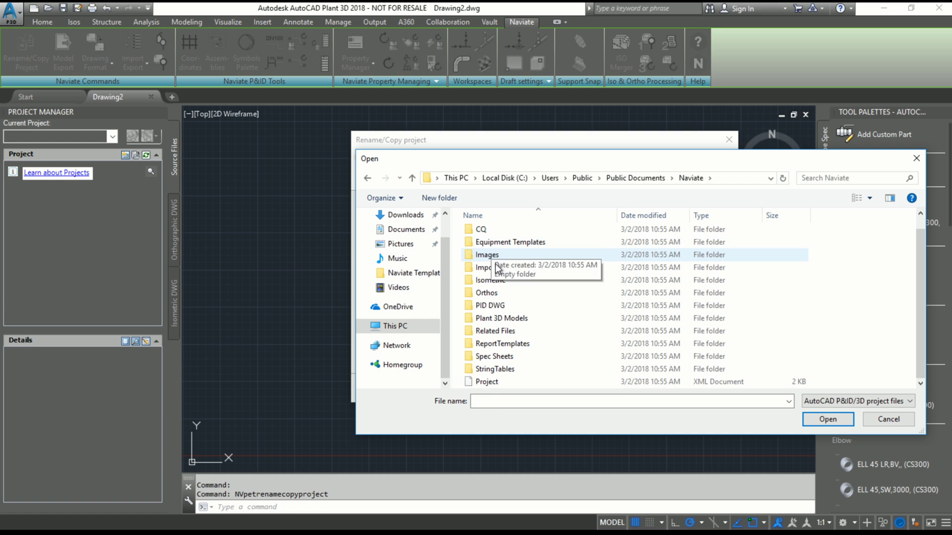
{"action": "left_click", "coordinate": [486, 382]}
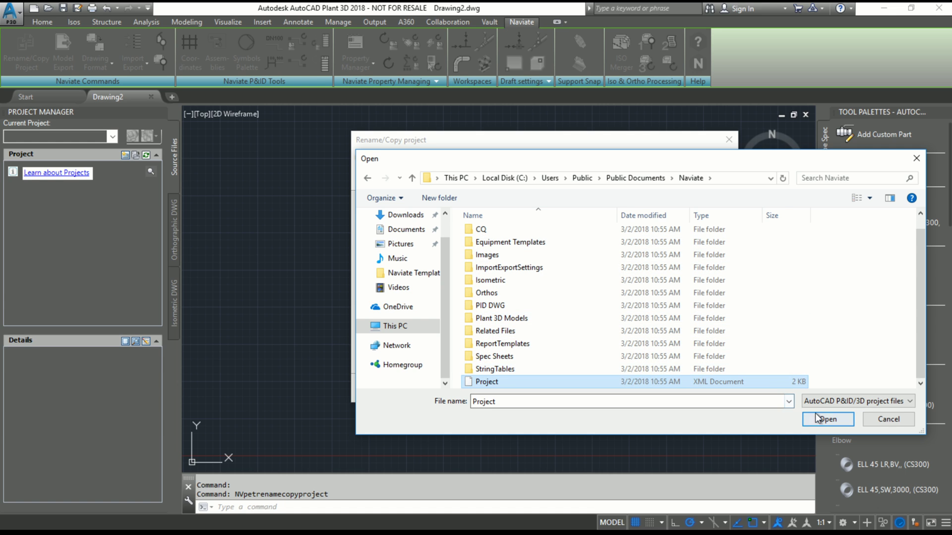
{"action": "left_click", "coordinate": [826, 418]}
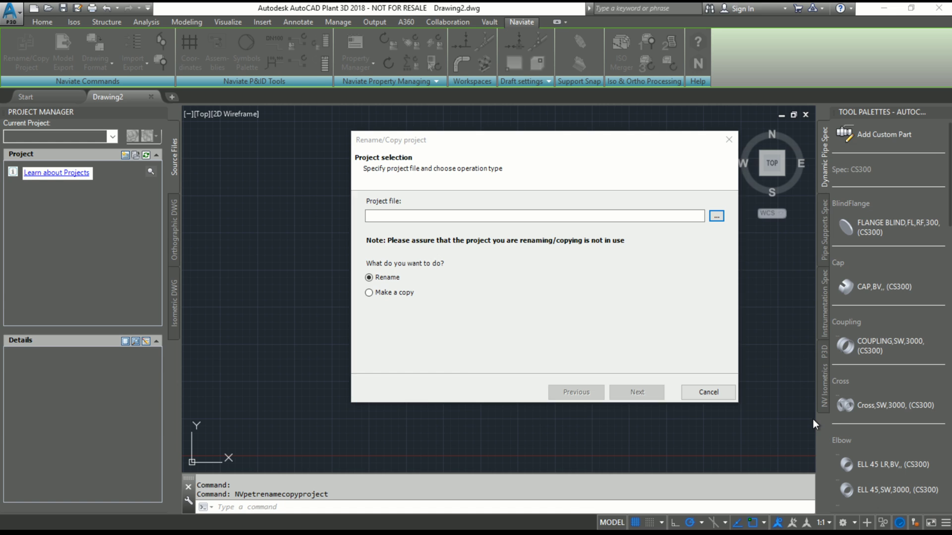
{"action": "left_click", "coordinate": [380, 278]}
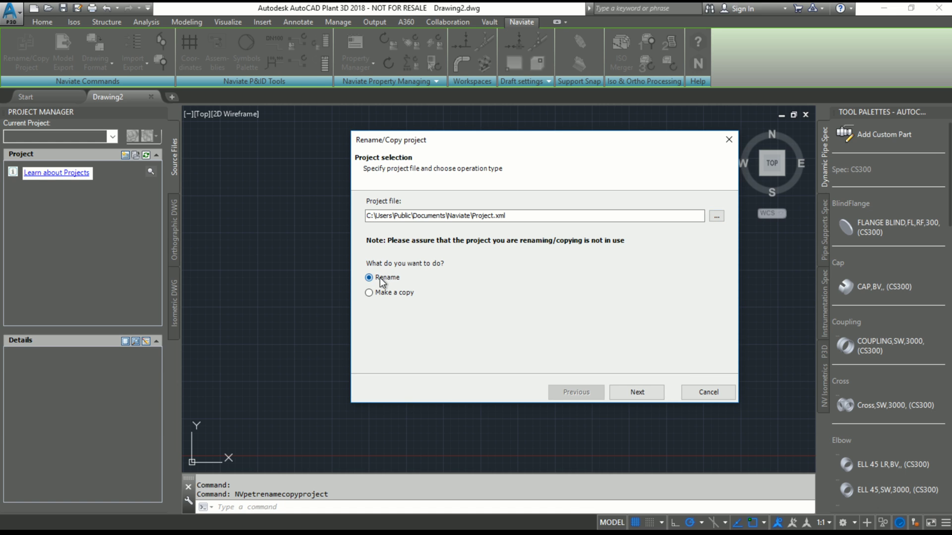
Apply the name 'Naviate Power & Process' with project folder renaming, and acknowledge success.
{"action": "left_click", "coordinate": [657, 396]}
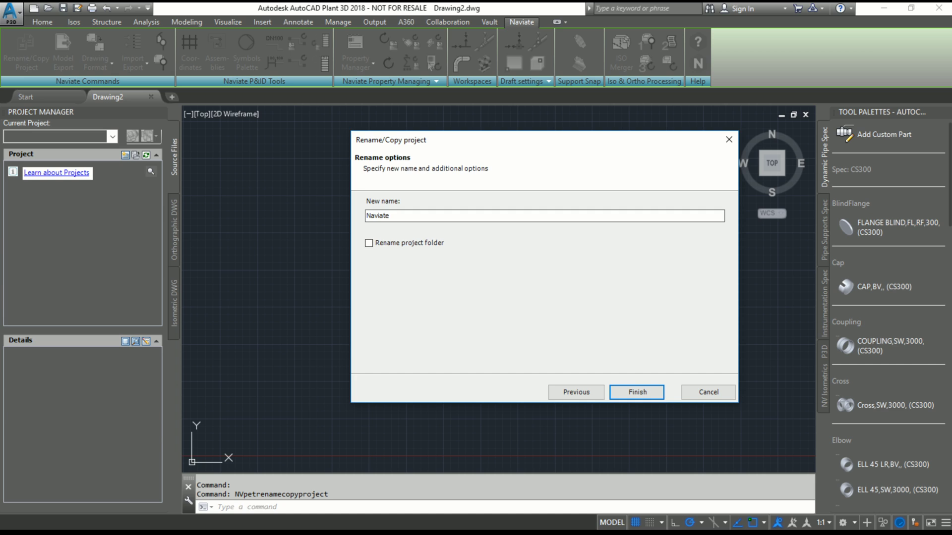
{"action": "type", "text": "P"}
{"action": "type", "text": "ower & "}
{"action": "type", "text": "Process"}
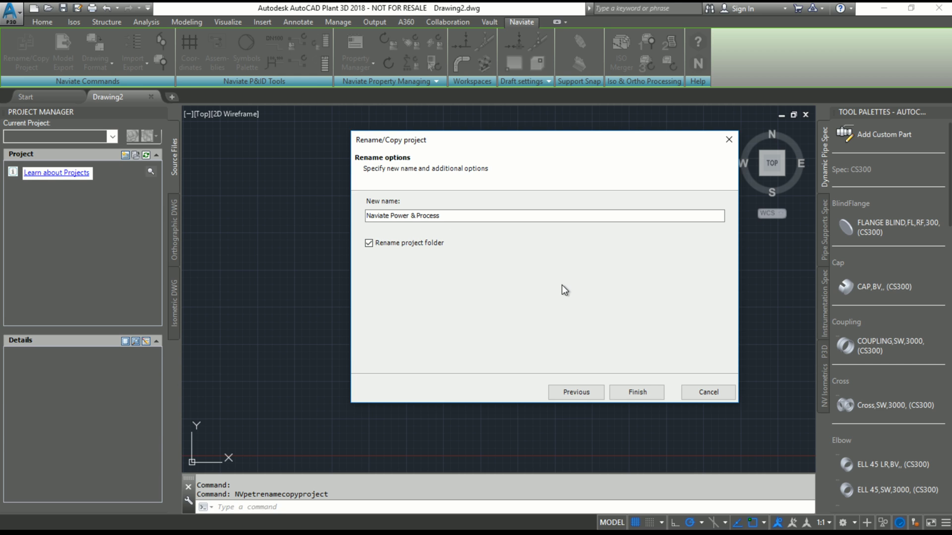
{"action": "left_click", "coordinate": [631, 391]}
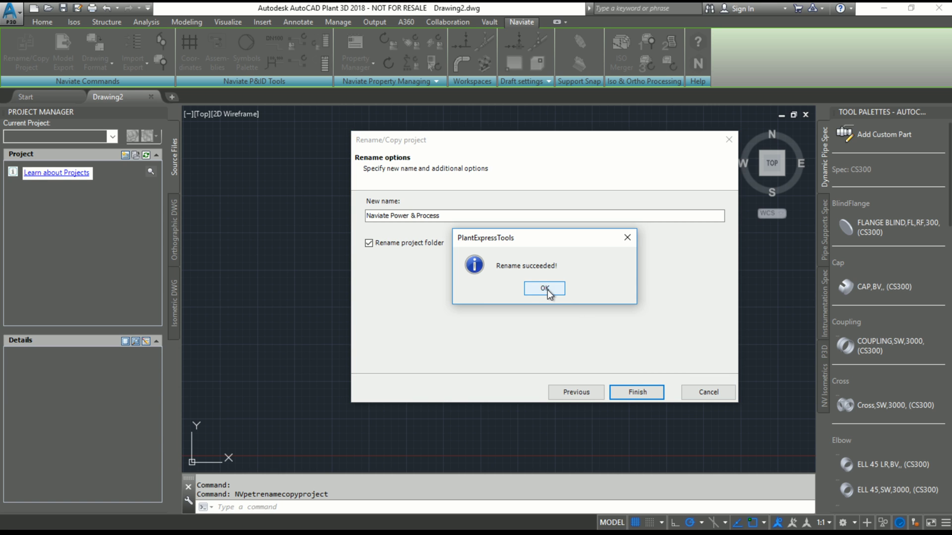
{"action": "left_click", "coordinate": [545, 289]}
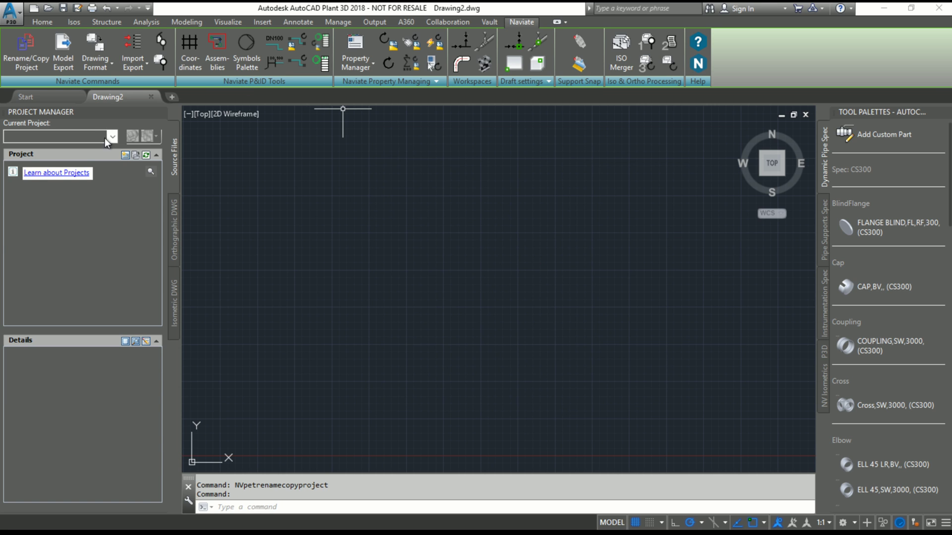
Open Project.xml from Documents\Naviate Power & Process using the Current Project list.
{"action": "left_click", "coordinate": [111, 136]}
{"action": "left_click", "coordinate": [82, 150]}
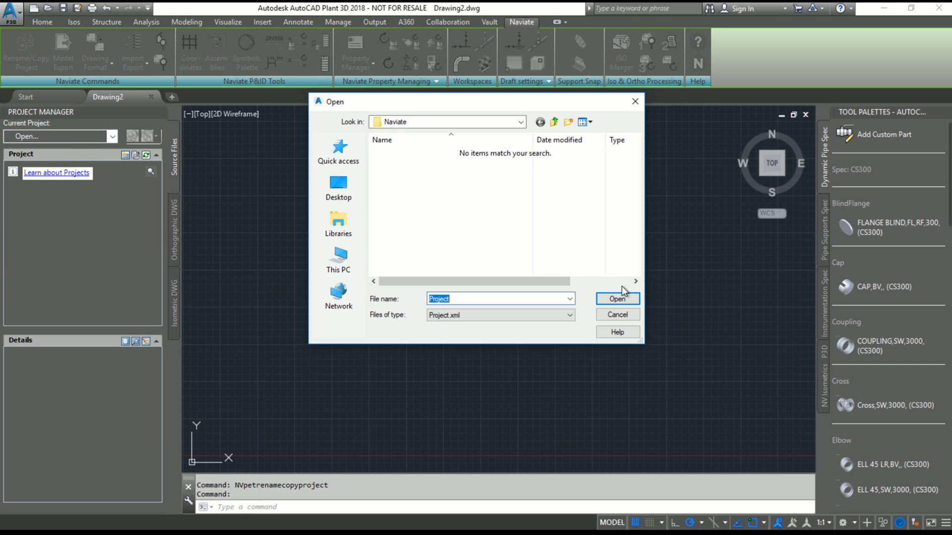
{"action": "left_click", "coordinate": [553, 123]}
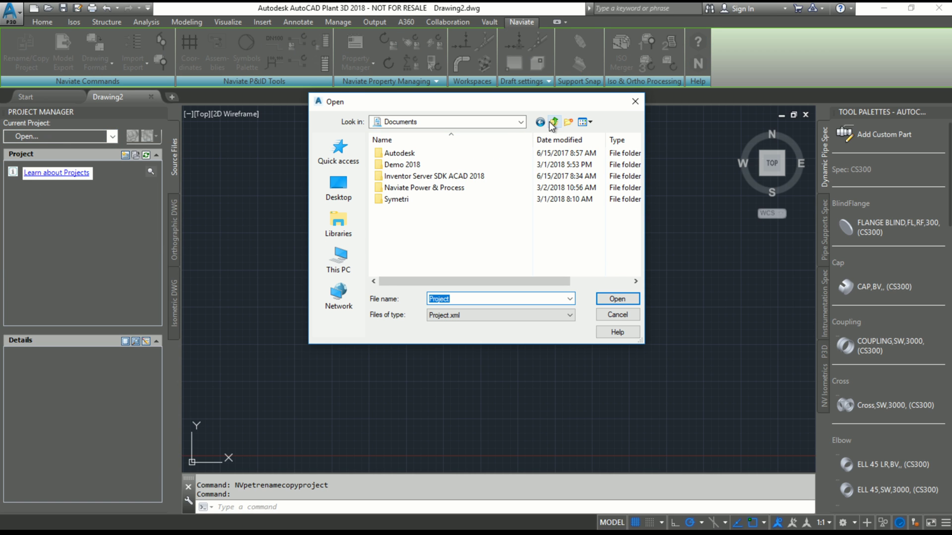
{"action": "left_click", "coordinate": [420, 190]}
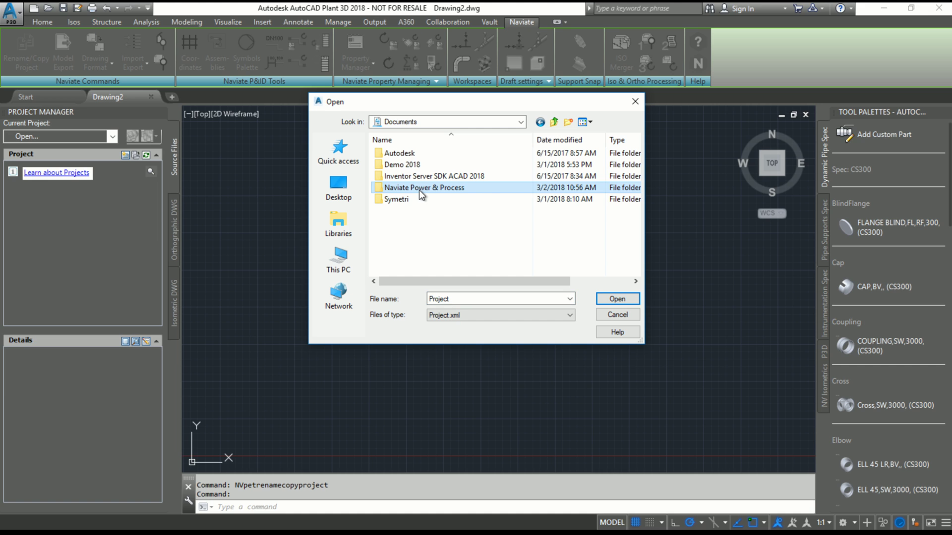
{"action": "double_click", "coordinate": [419, 189]}
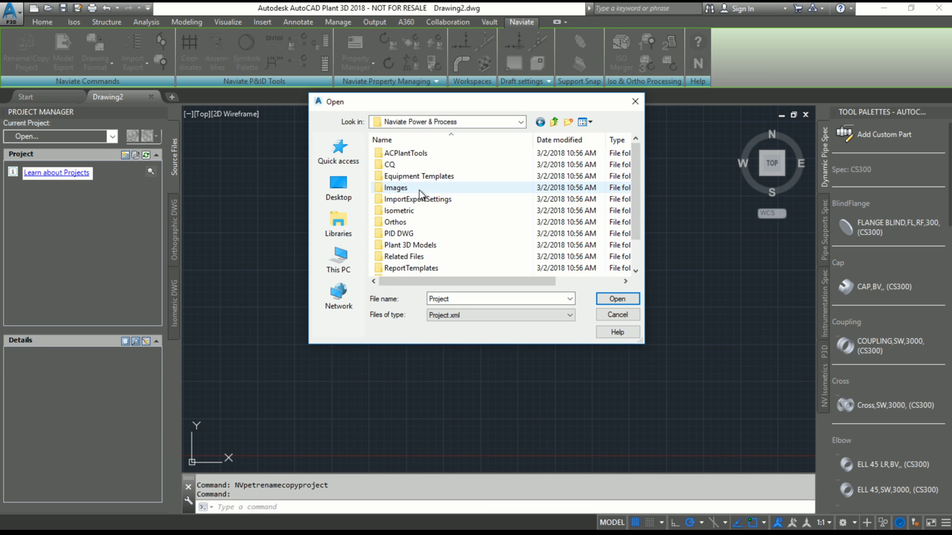
{"action": "scroll", "coordinate": [430, 208], "scroll_direction": "down", "scroll_amount": 1}
{"action": "left_click", "coordinate": [398, 267]}
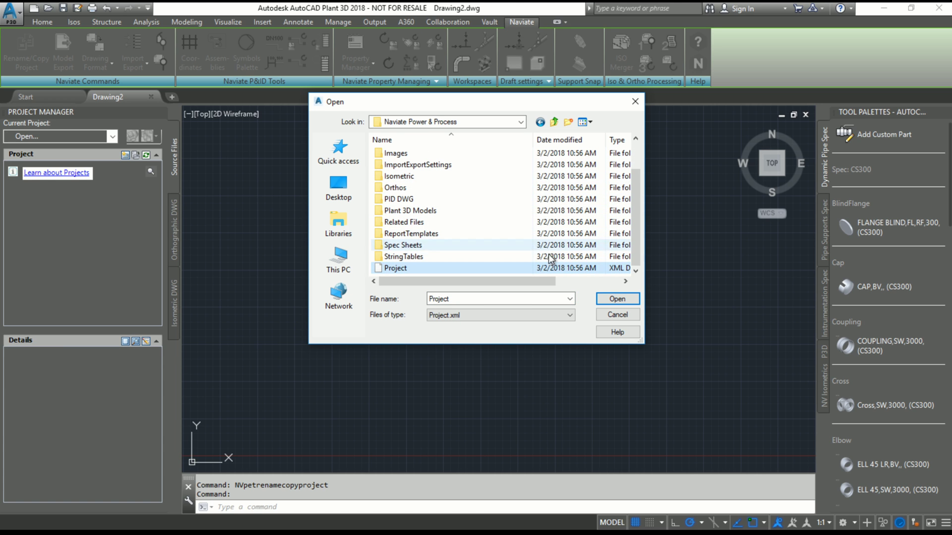
{"action": "left_click", "coordinate": [625, 301]}
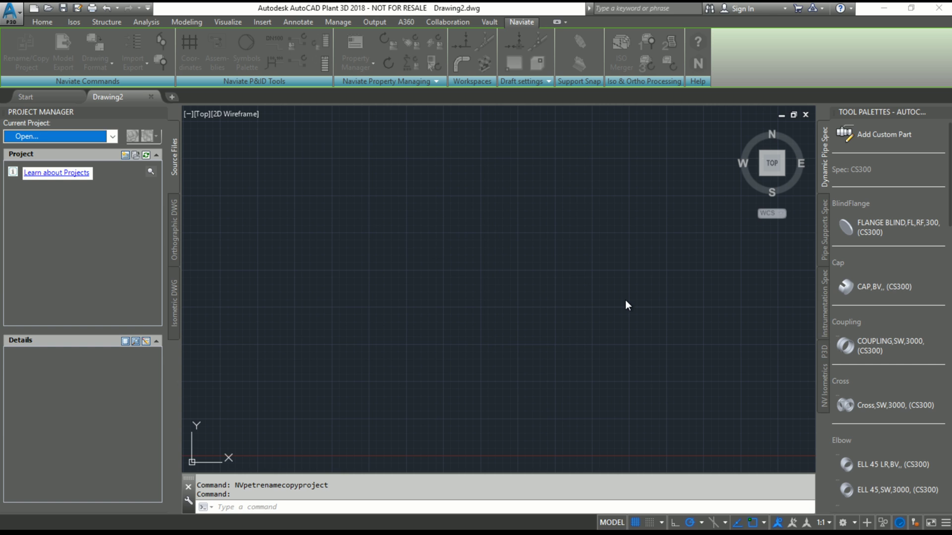